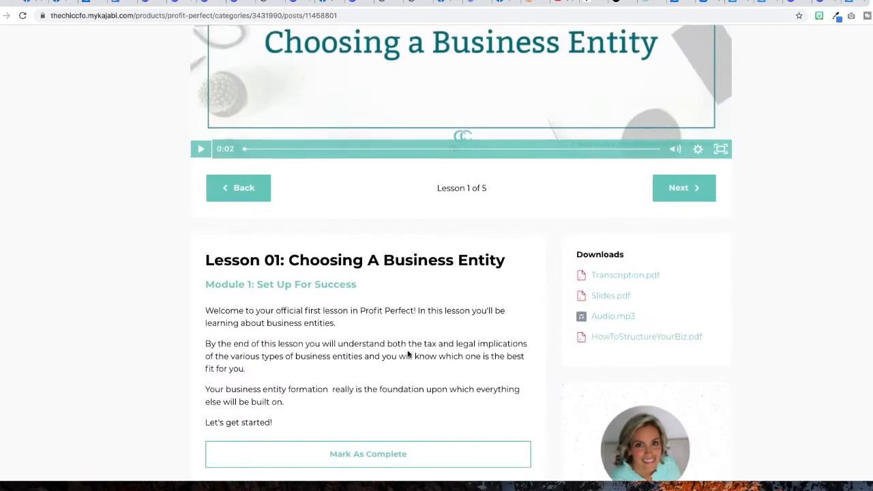
{"action": "scroll", "coordinate": [601, 253], "scroll_direction": "down", "scroll_amount": 1}
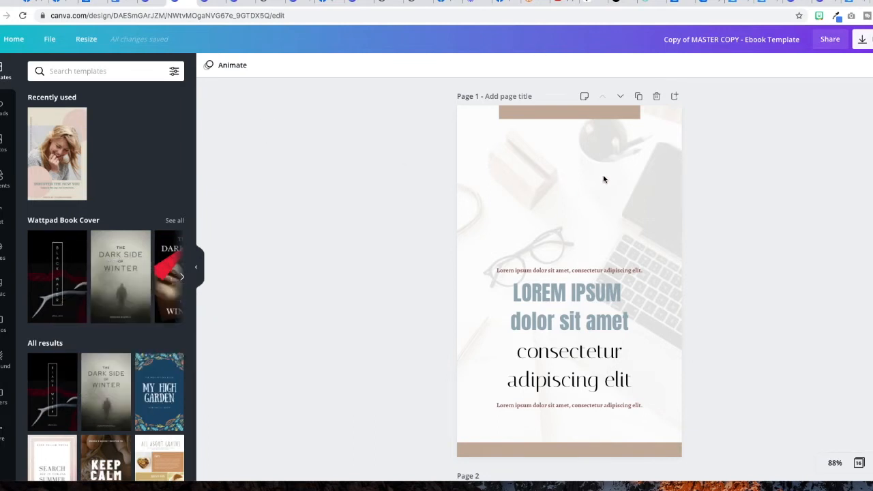
{"action": "left_click_drag", "start_coordinate": [732, 67], "coordinate": [762, 59]}
Recolor the brown bar at the head of page 1 to the second Rose Gold pink
{"action": "left_click", "coordinate": [611, 115]}
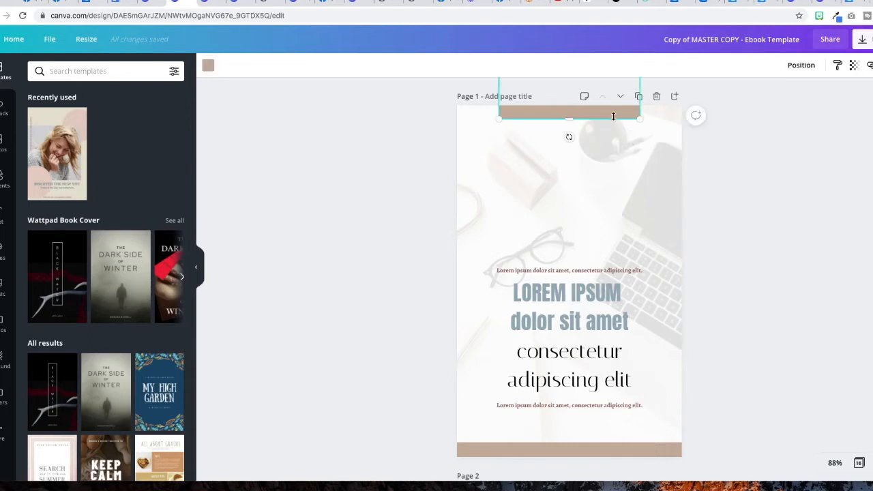
{"action": "left_click", "coordinate": [208, 65]}
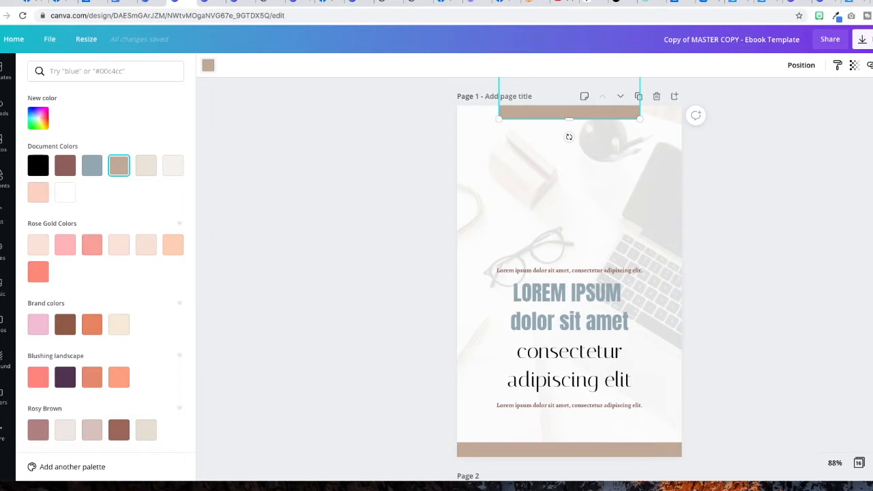
{"action": "left_click", "coordinate": [65, 245]}
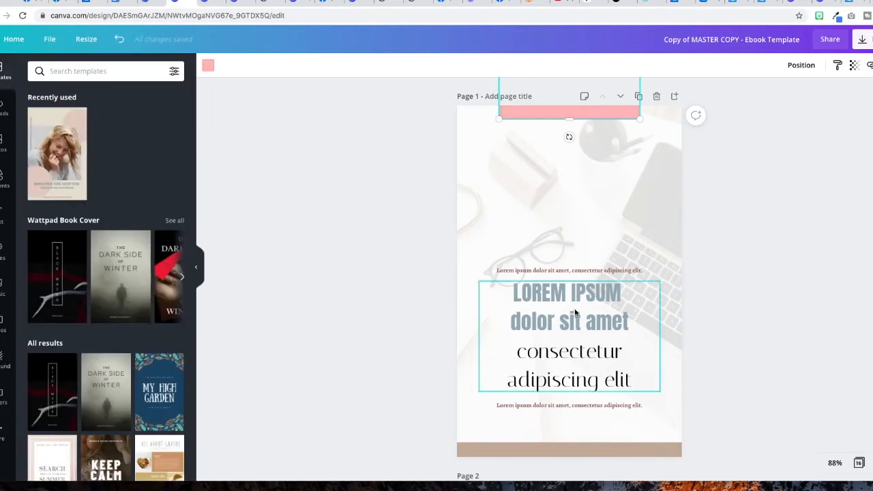
Replace the blue-grey cover title "LOREM IPSUM dolor sit amet" with "LEAD MAGNET 101"
{"action": "triple_click", "coordinate": [569, 294]}
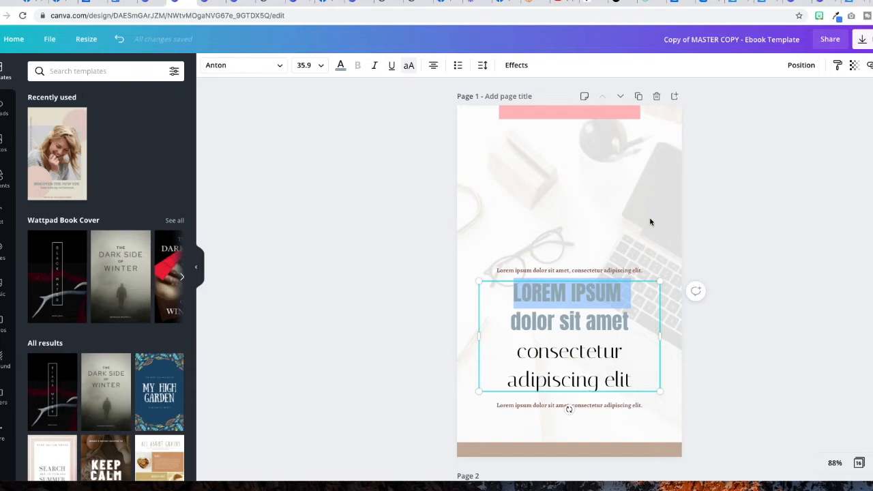
{"action": "type", "text": "LEAD MAGNET "}
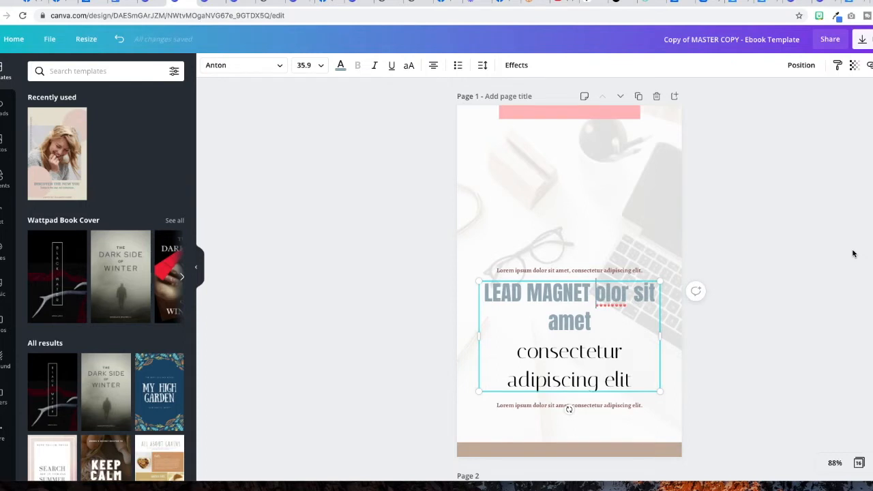
{"action": "type", "text": "101"}
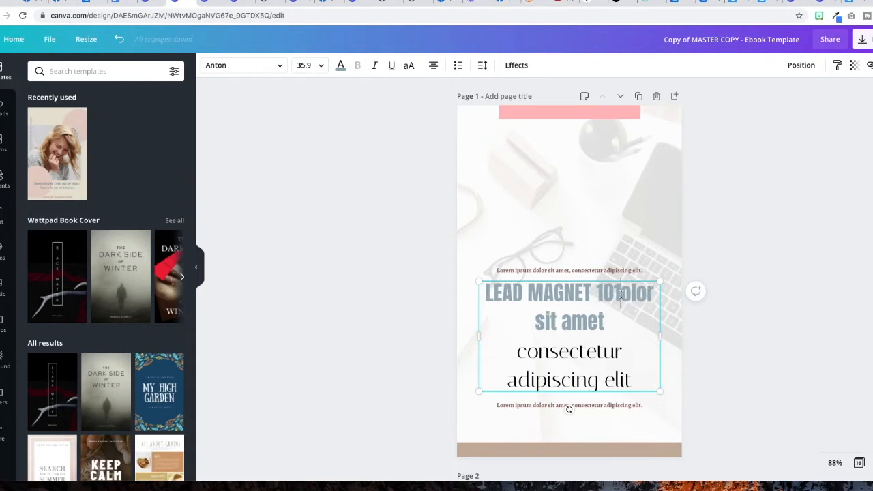
{"action": "left_click_drag", "start_coordinate": [620, 293], "coordinate": [637, 313]}
{"action": "key", "text": "BackSpace"}
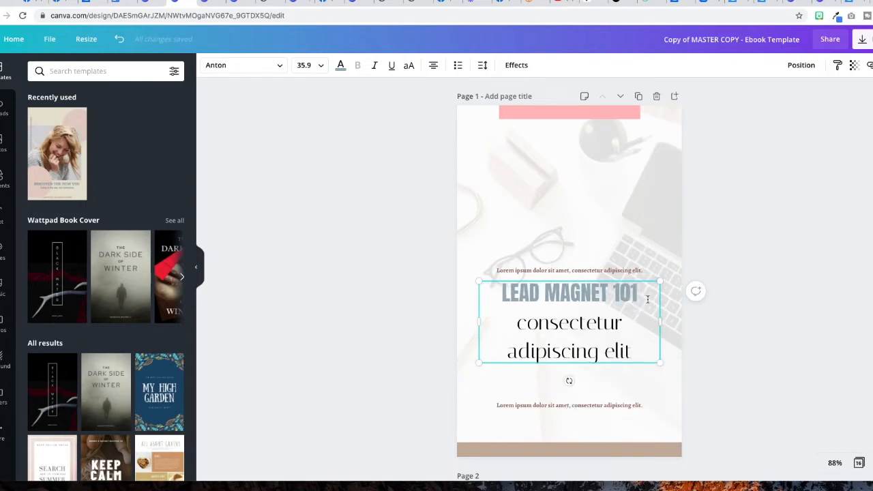
Replace page 2's plant photo with the hands holding a clay house, and its beach photo with the coffee and succulent flat lay
{"action": "scroll", "coordinate": [584, 342], "scroll_direction": "down", "scroll_amount": 6}
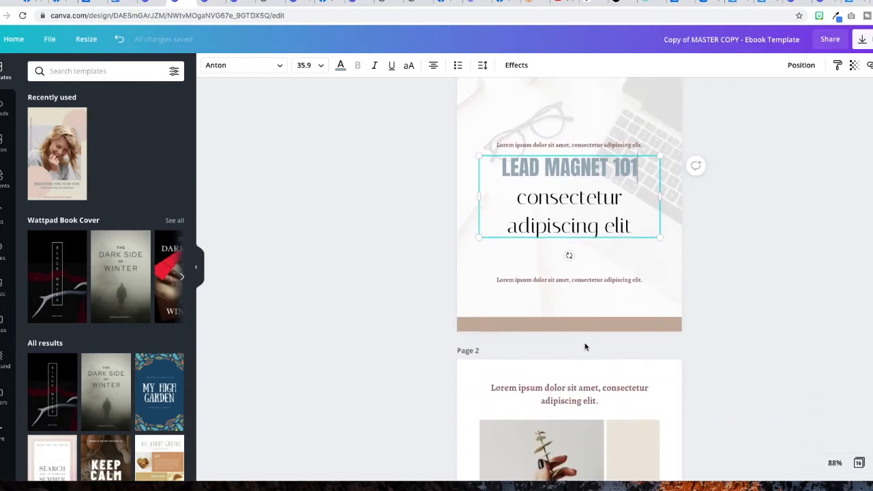
{"action": "left_click", "coordinate": [544, 201]}
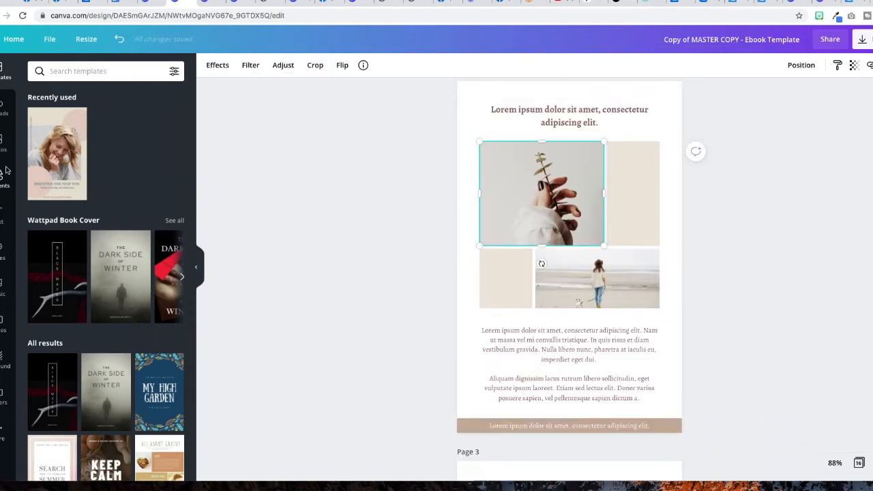
{"action": "left_click", "coordinate": [3, 142]}
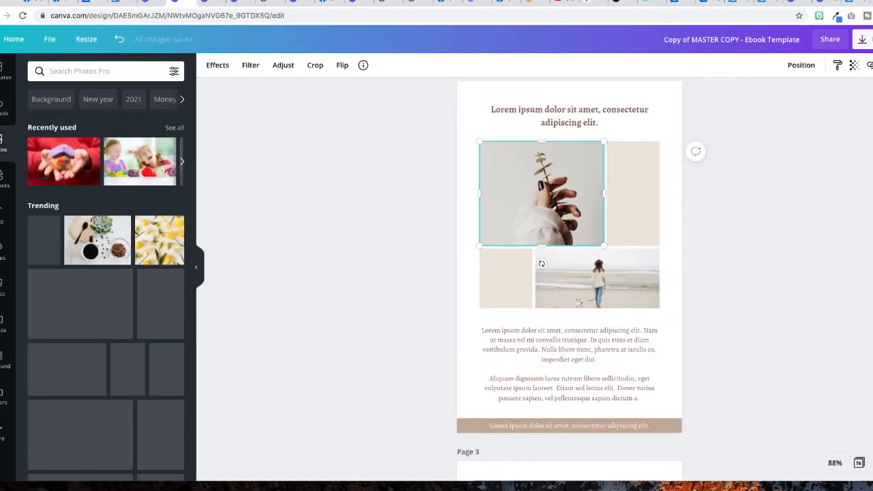
{"action": "left_click_drag", "start_coordinate": [68, 163], "coordinate": [487, 164]}
{"action": "scroll", "coordinate": [103, 273], "scroll_direction": "down", "scroll_amount": 1}
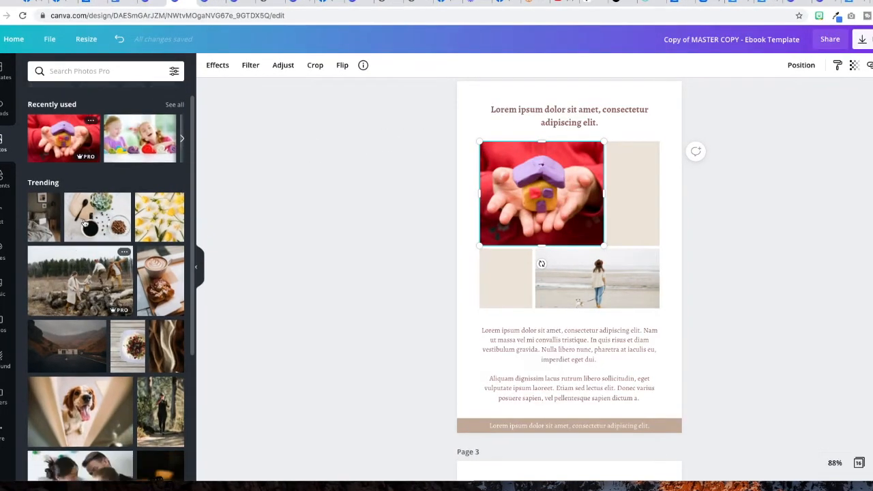
{"action": "left_click_drag", "start_coordinate": [97, 217], "coordinate": [581, 263]}
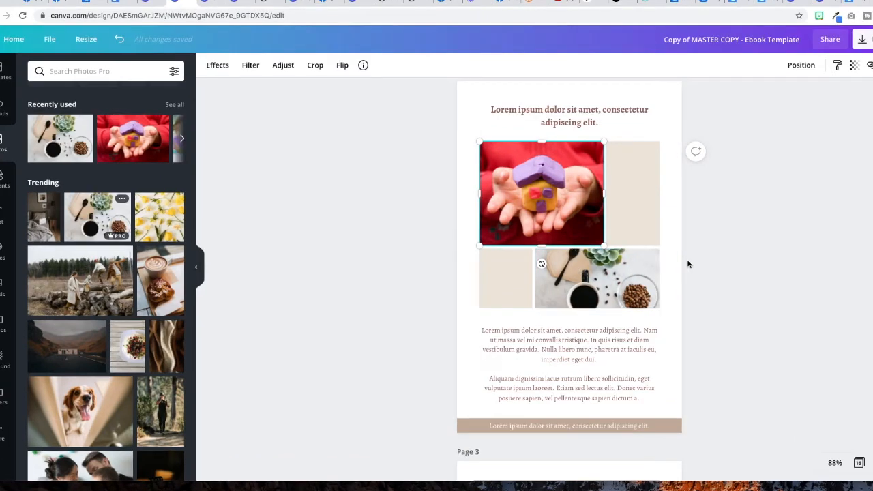
Replace the placeholder text in page 2's brown footer bar with "©socialmedia365membership", working at 200% zoom
{"action": "scroll", "coordinate": [687, 264], "scroll_direction": "down", "scroll_amount": 3}
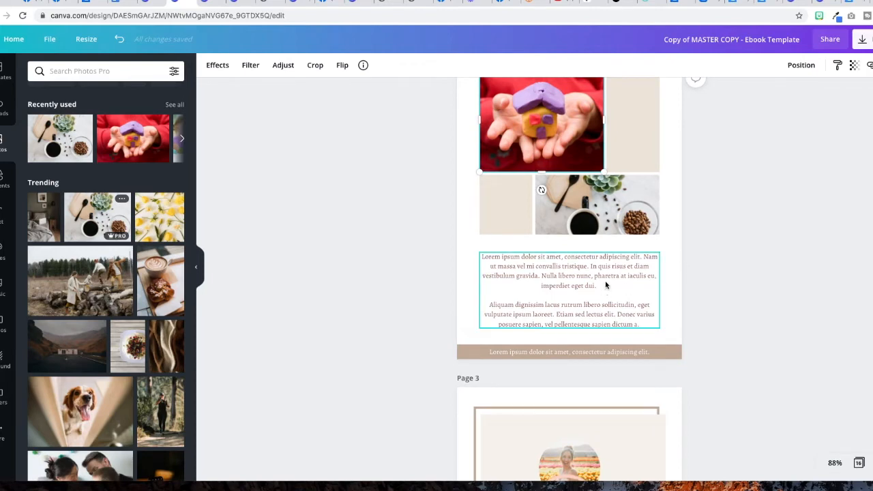
{"action": "double_click", "coordinate": [599, 353]}
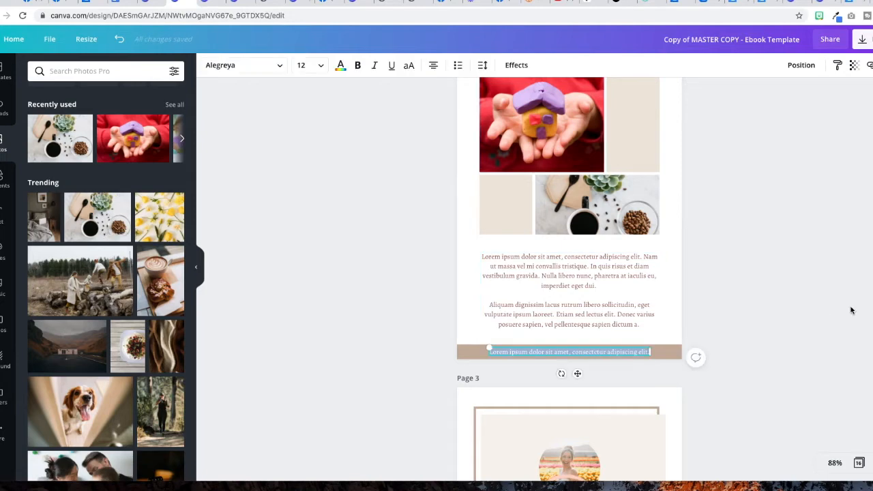
{"action": "key", "text": "BackSpace"}
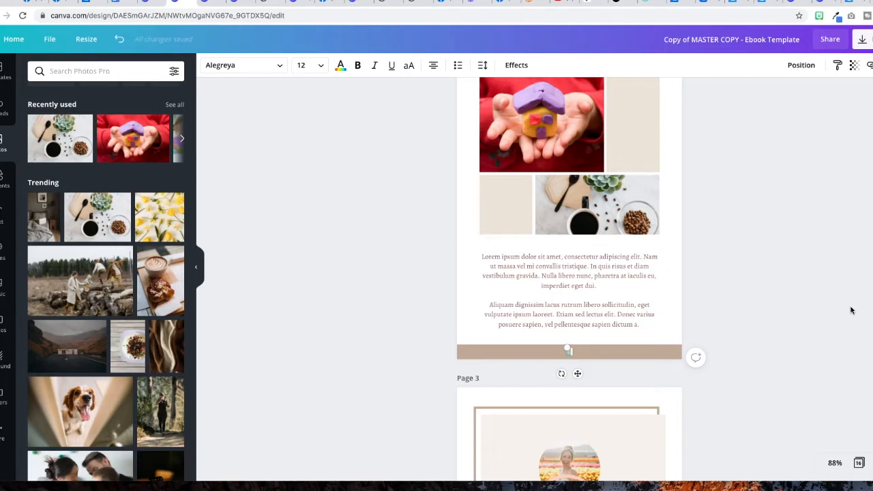
{"action": "key", "text": "BackSpace"}
{"action": "type", "text": "1"}
{"action": "left_click", "coordinate": [835, 463]}
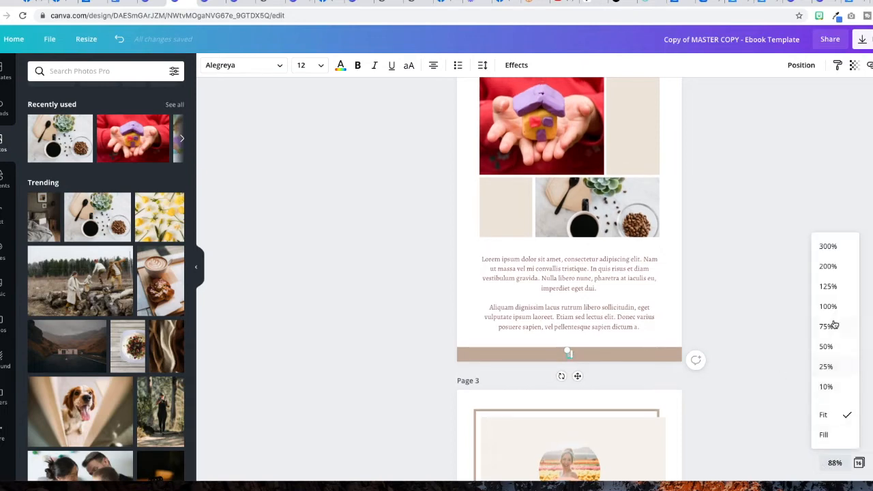
{"action": "left_click", "coordinate": [827, 266]}
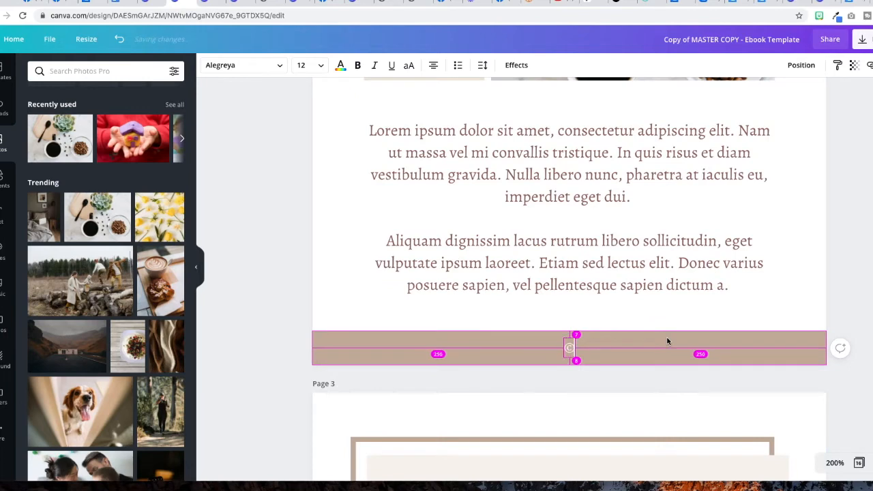
{"action": "type", "text": "social"}
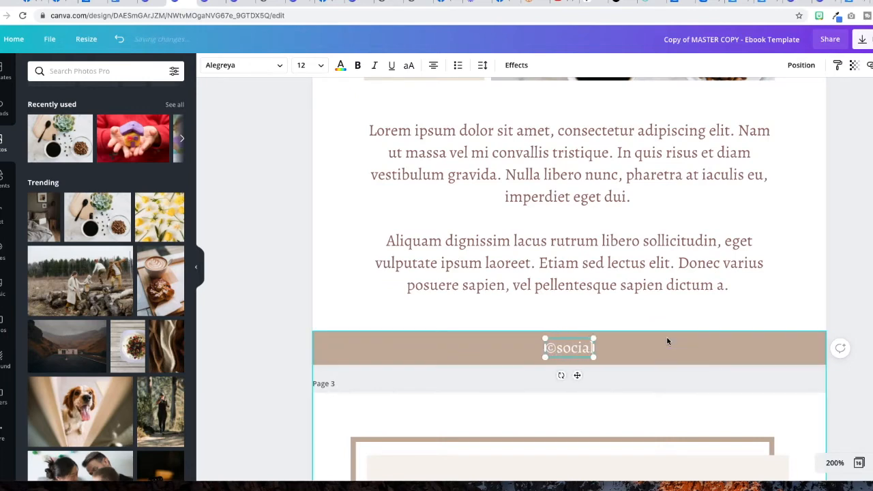
{"action": "type", "text": "media36"}
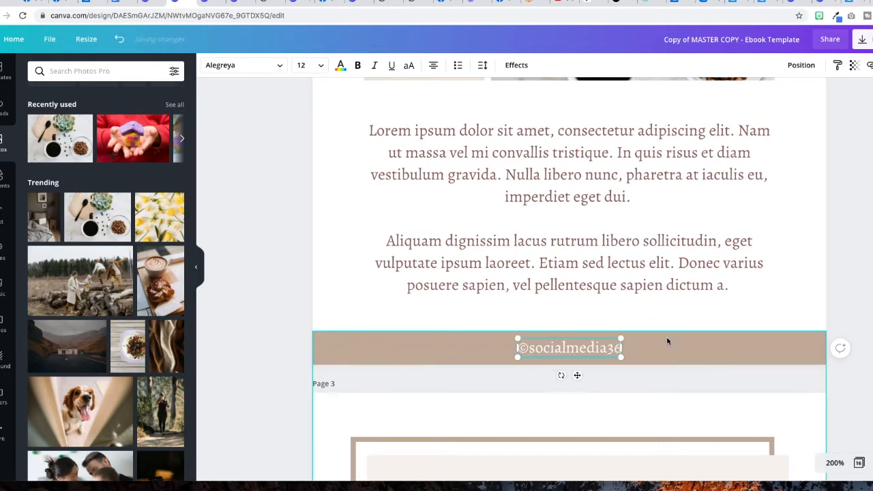
{"action": "type", "text": "5membership"}
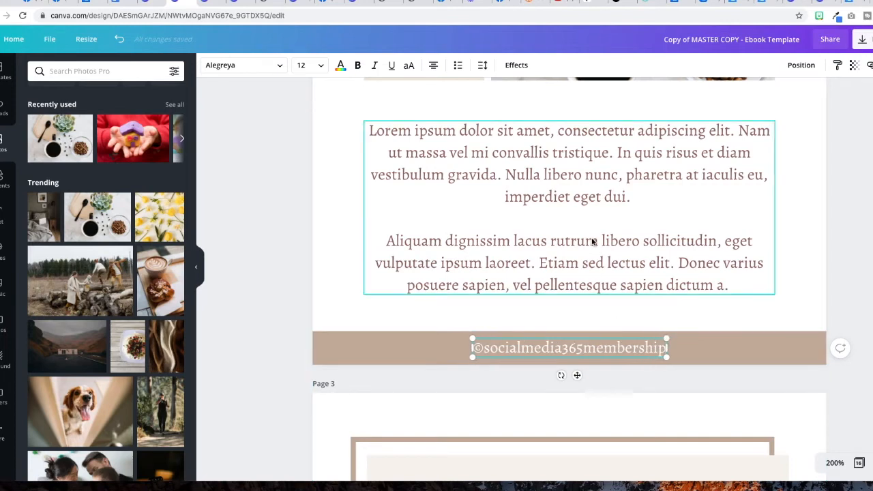
Widen the letter spacing of the page 2 footer text so it spans nearly the whole brown bar
{"action": "triple_click", "coordinate": [597, 346]}
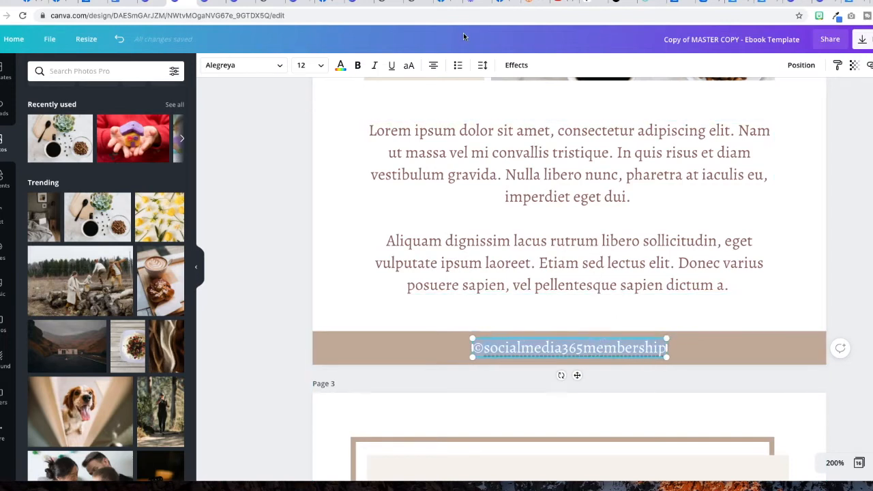
{"action": "left_click", "coordinate": [481, 66]}
{"action": "left_click_drag", "start_coordinate": [547, 95], "coordinate": [591, 98]}
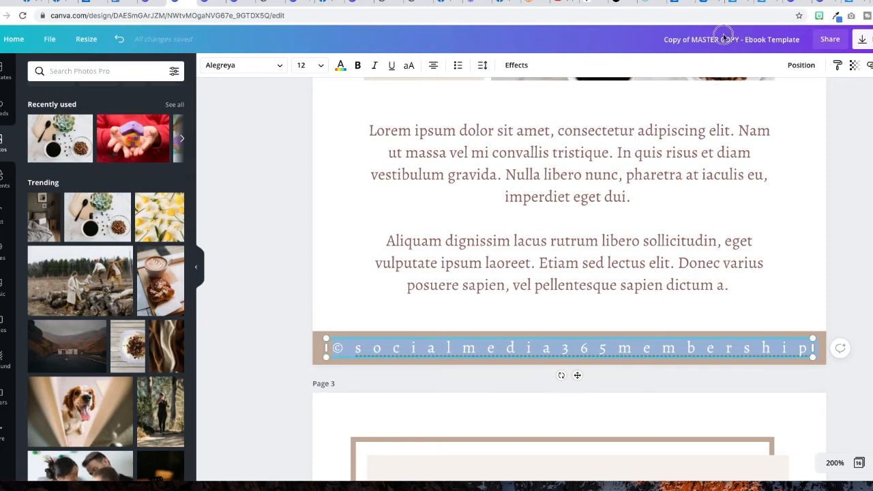
Lower the opacity of the page 2 footer text to a faint watermark
{"action": "left_click", "coordinate": [755, 298]}
{"action": "double_click", "coordinate": [674, 348]}
{"action": "left_click", "coordinate": [761, 303]}
{"action": "left_click", "coordinate": [750, 346]}
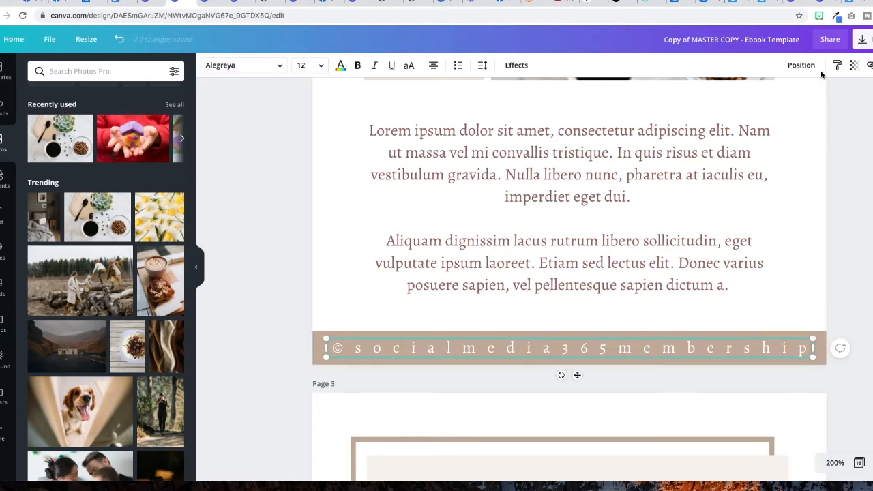
{"action": "left_click", "coordinate": [854, 64]}
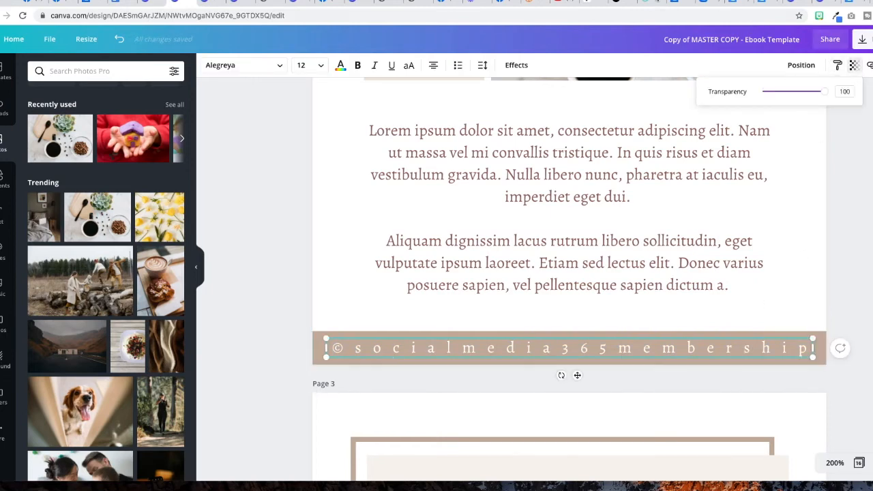
{"action": "left_click_drag", "start_coordinate": [823, 96], "coordinate": [775, 92]}
{"action": "left_click", "coordinate": [854, 259]}
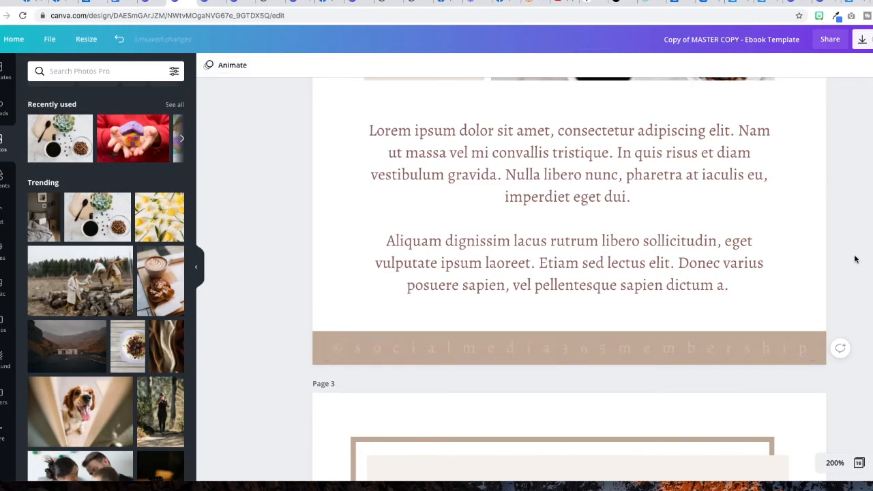
{"action": "left_click", "coordinate": [835, 462]}
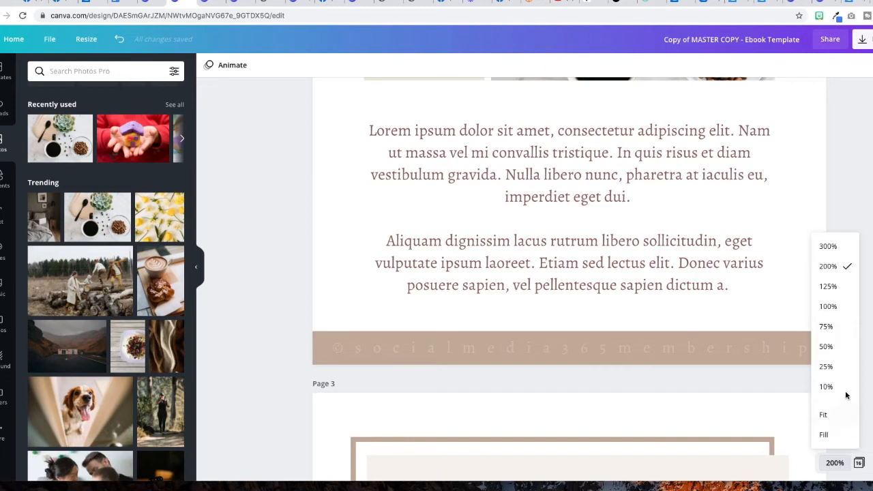
{"action": "left_click", "coordinate": [832, 327]}
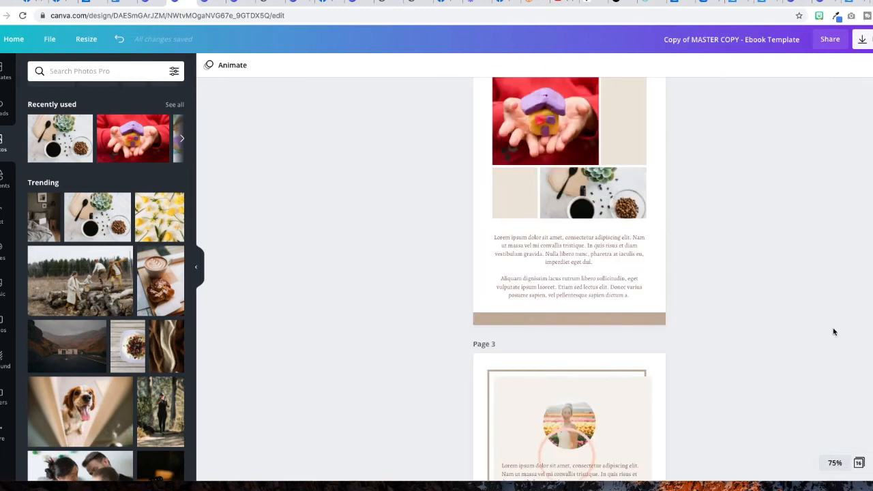
{"action": "left_click", "coordinate": [834, 461]}
{"action": "left_click", "coordinate": [830, 265]}
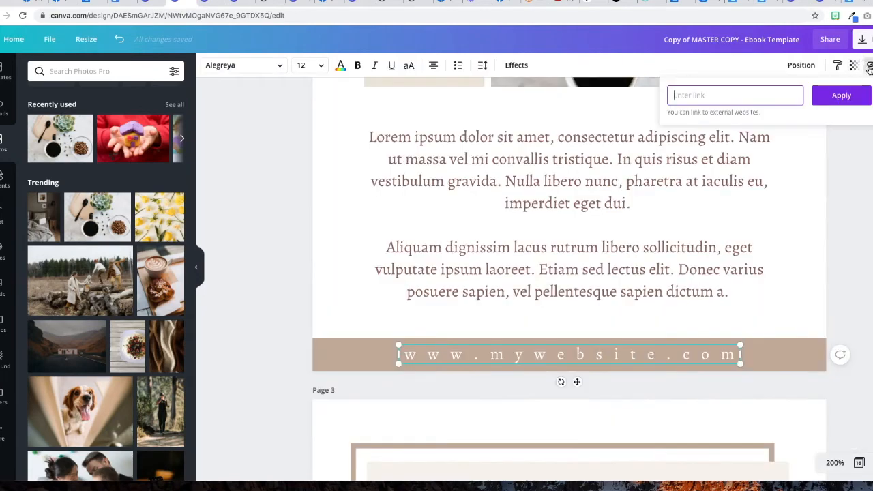
{"action": "left_click", "coordinate": [730, 96]}
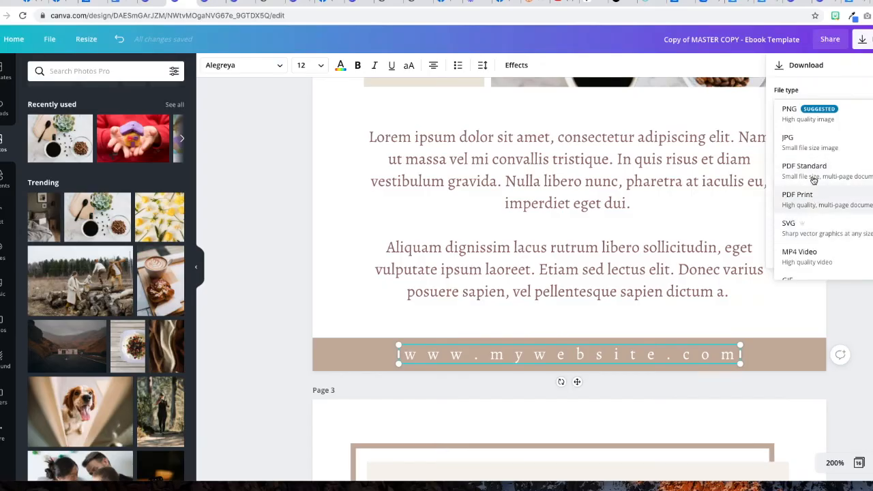
{"action": "left_click", "coordinate": [582, 228]}
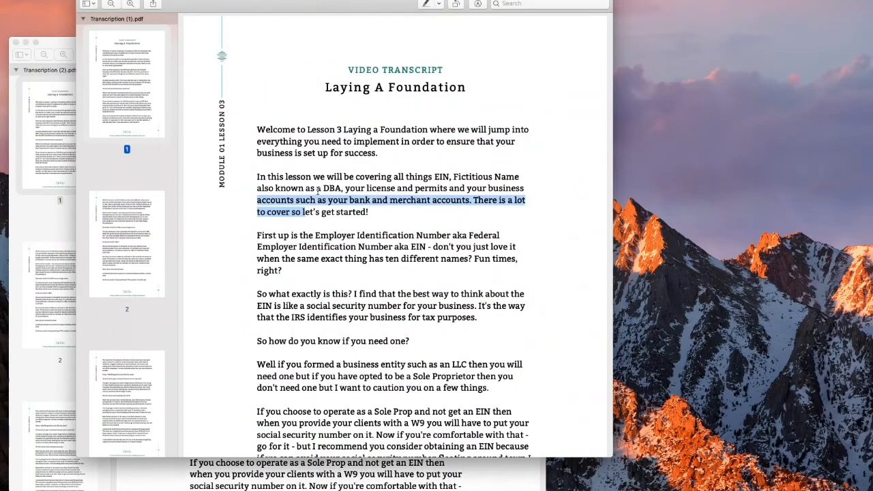
{"action": "left_click", "coordinate": [328, 185]}
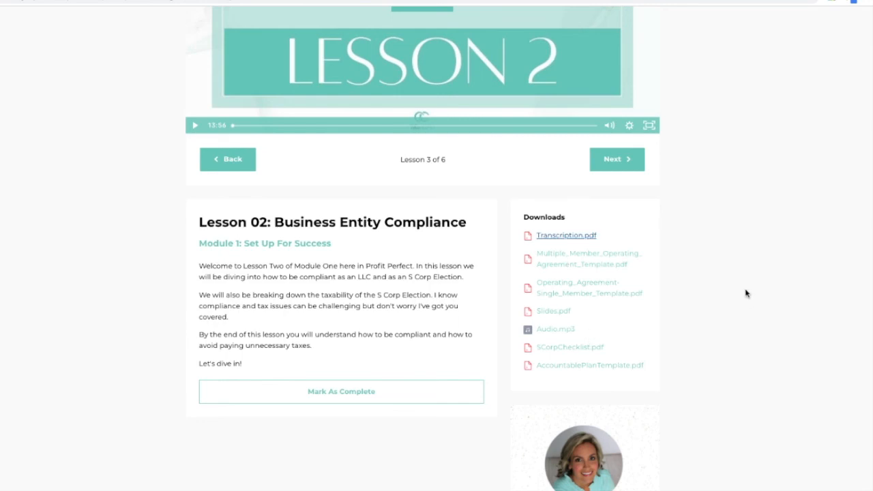
{"action": "scroll", "coordinate": [593, 405], "scroll_direction": "up", "scroll_amount": 3}
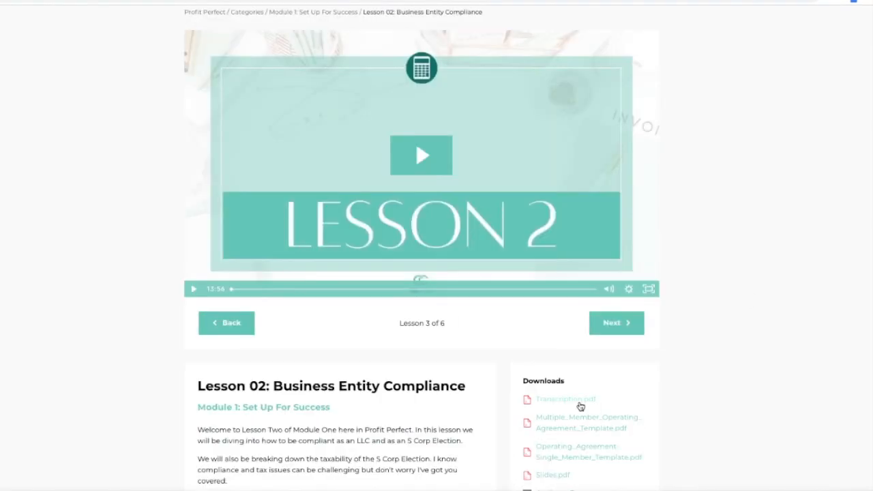